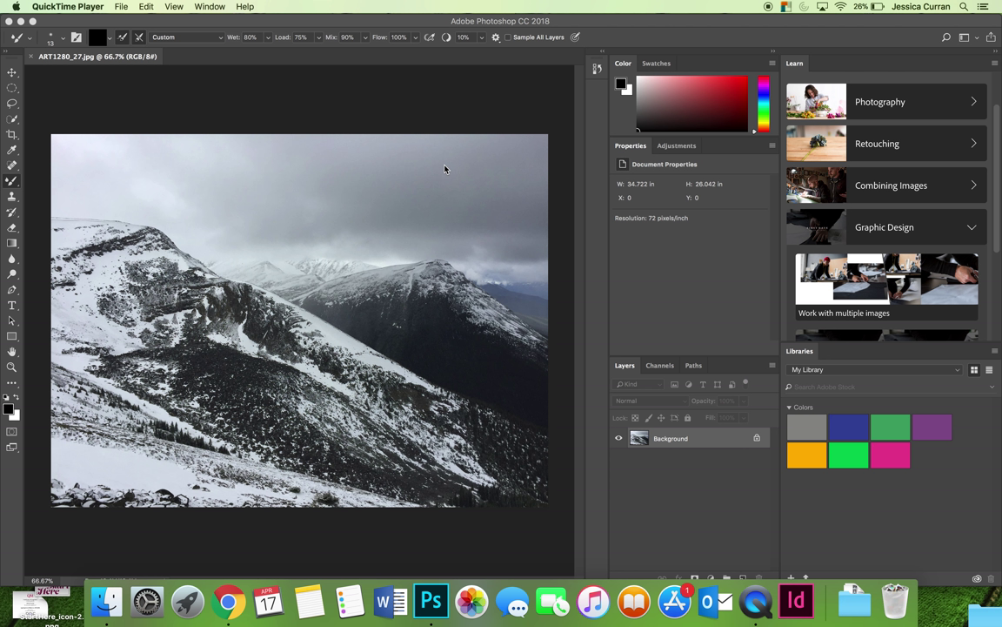
Step: Bring Photoshop with ART1280_27.jpg to the front and show the Window menu
left_click(205, 6)
key("super+Tab")
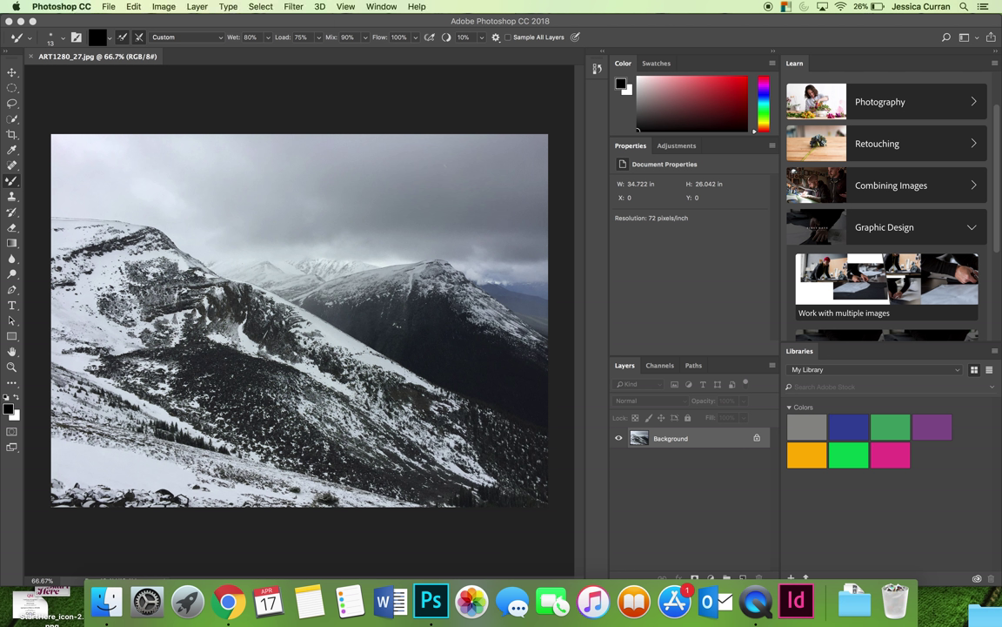
left_click(383, 6)
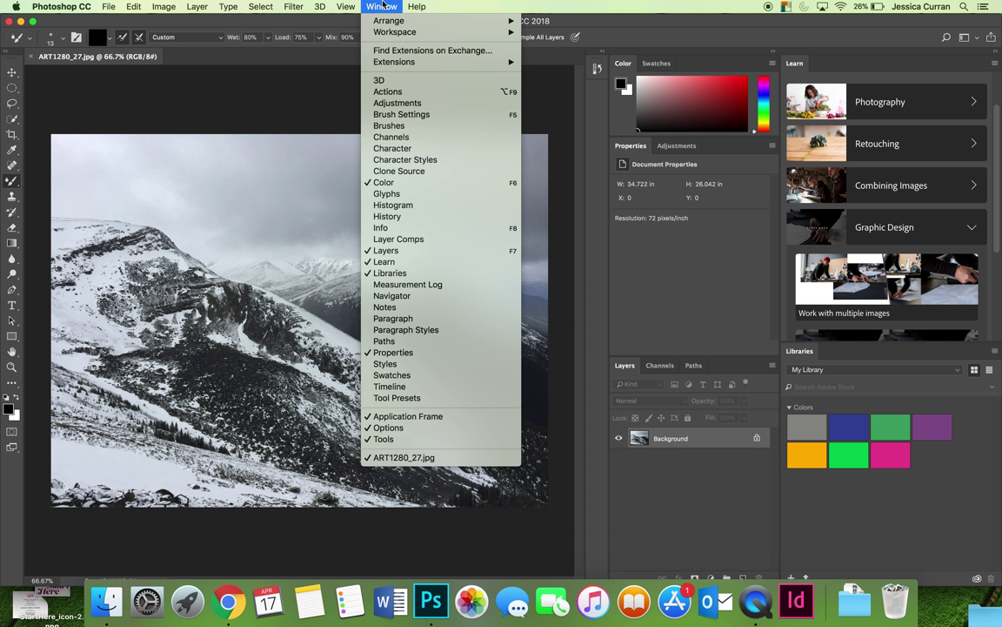
Step: Show the Actions panel, lengthen it to list all actions, and float it separately
left_click(398, 94)
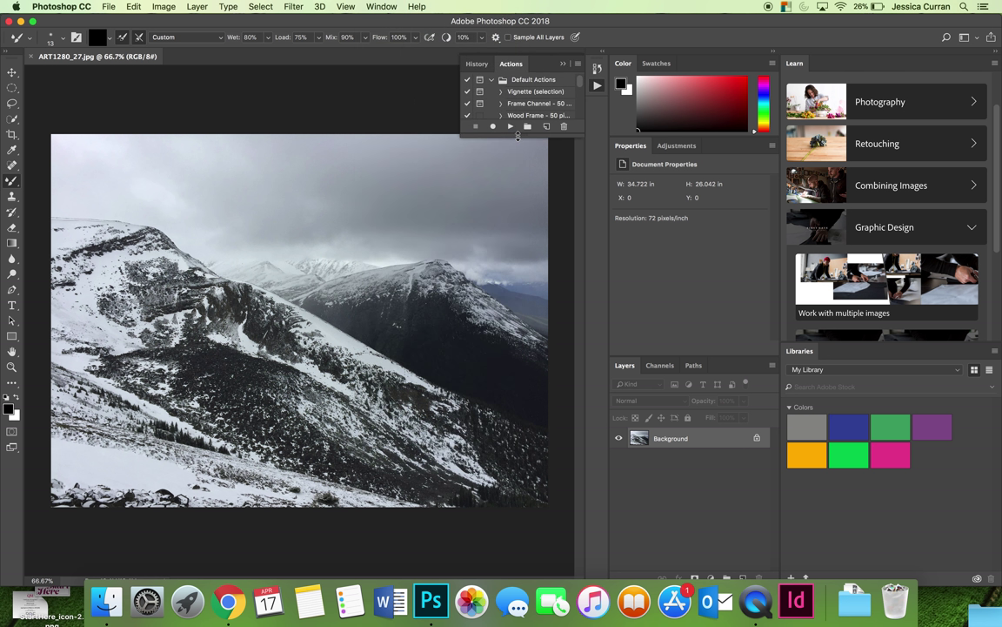
left_click_drag(518, 136, 517, 405)
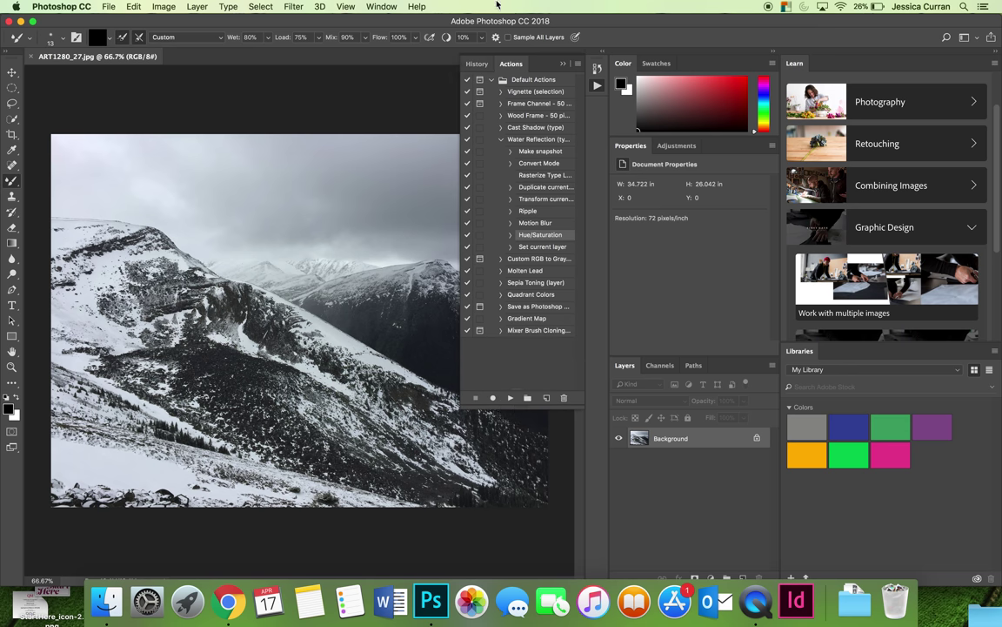
left_click_drag(509, 64, 508, 92)
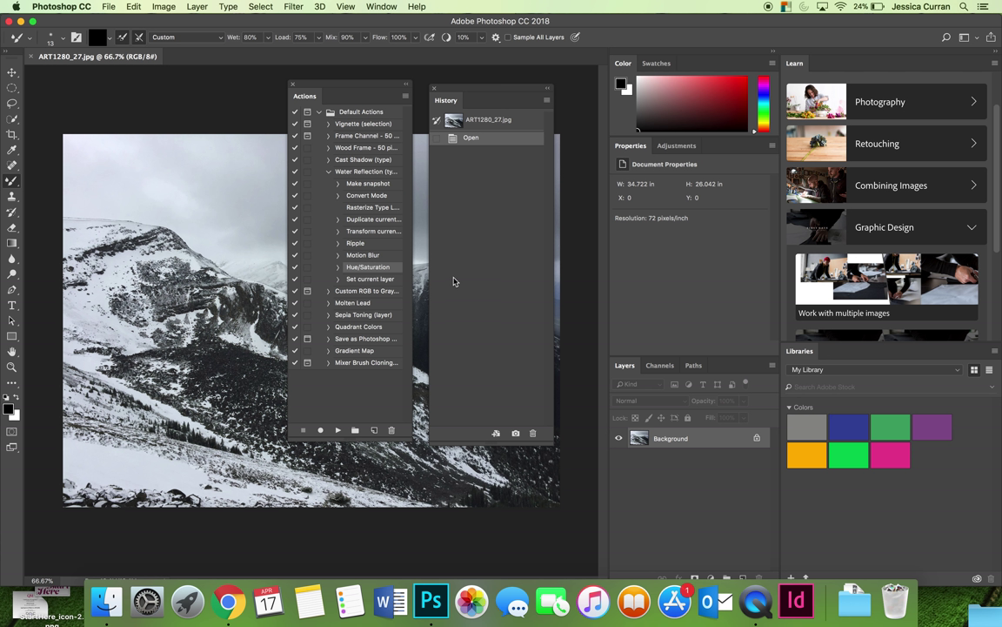
Step: Take Snapshot 1 of the untouched photo and collapse the Water Reflection action
left_click(515, 434)
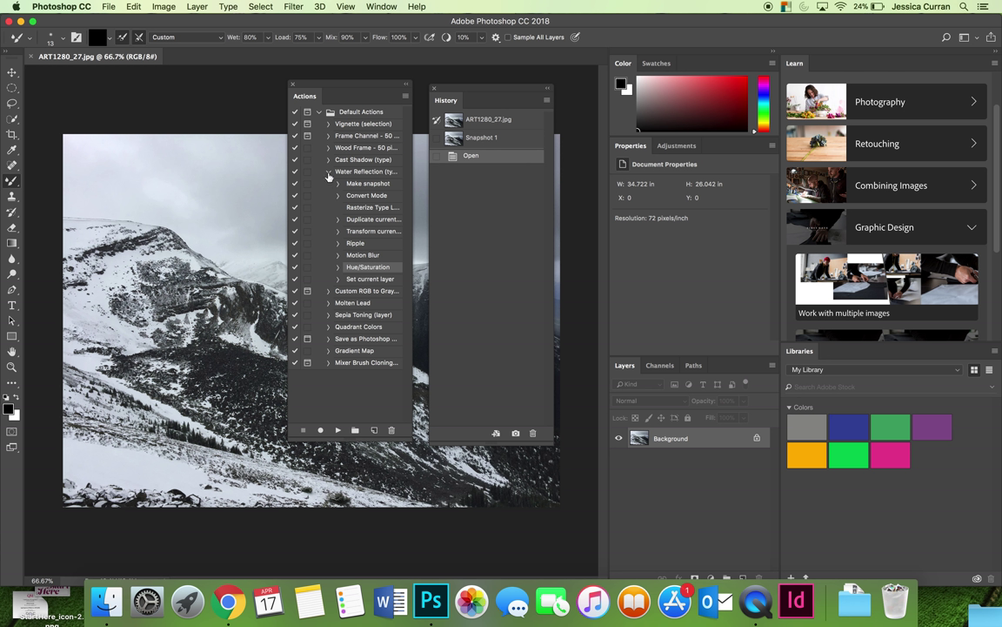
left_click(328, 171)
Step: Move the Actions panel beside History and play the Gradient Map action
left_click(334, 318)
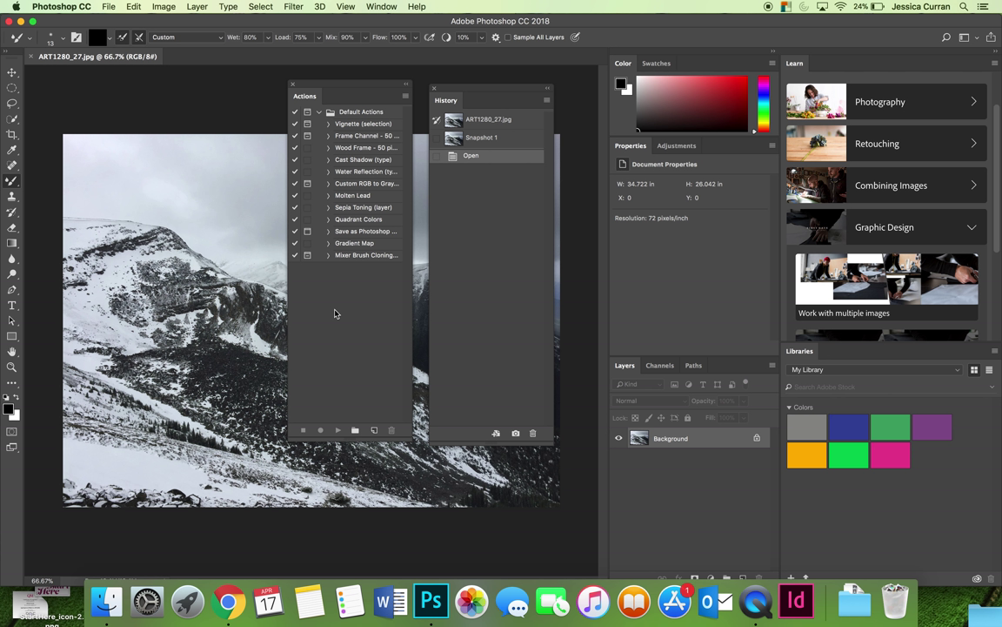
left_click_drag(352, 84, 627, 87)
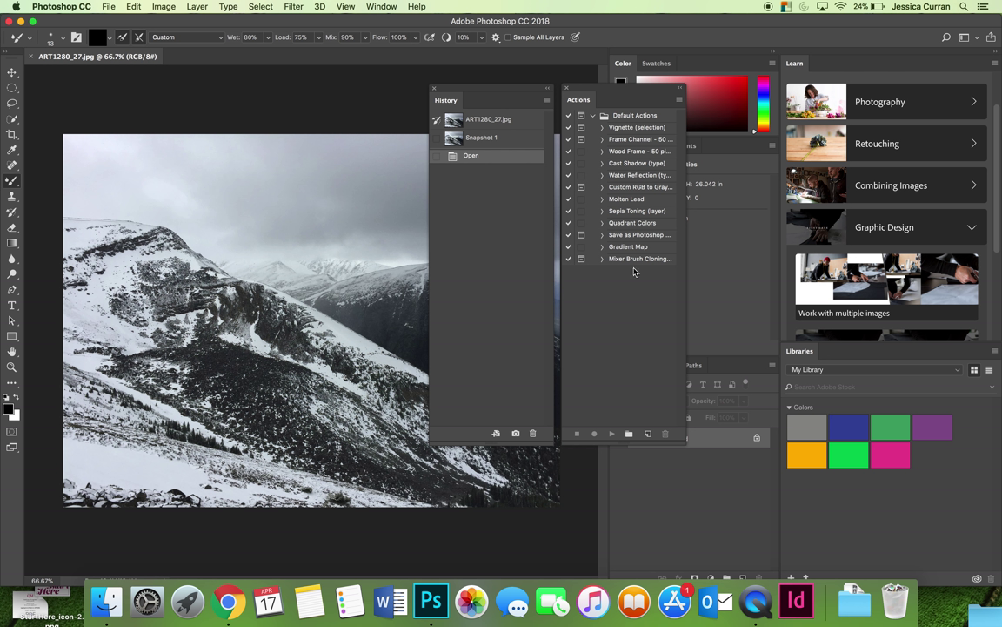
left_click(614, 249)
left_click(612, 434)
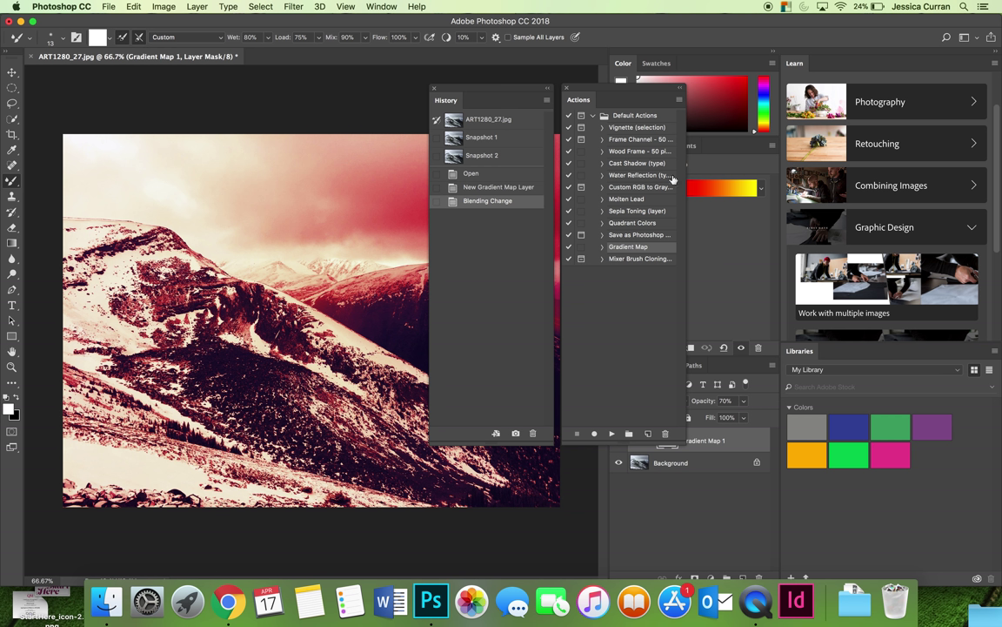
Step: Rearrange the panels, reopen History, and revert the photo to Snapshot 1
left_click_drag(606, 92, 80, 96)
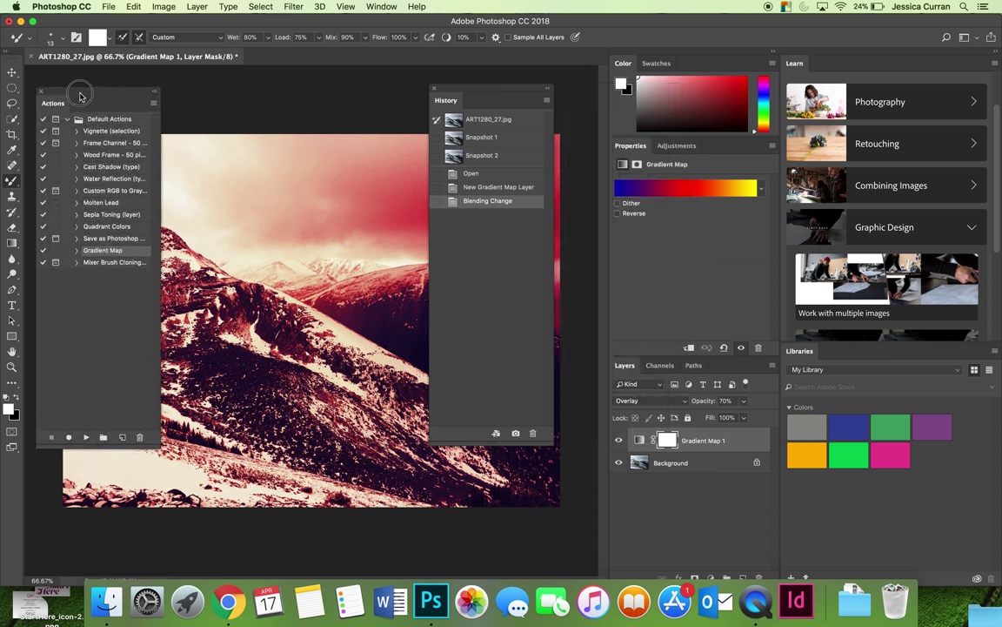
left_click_drag(509, 104, 228, 173)
left_click(150, 158)
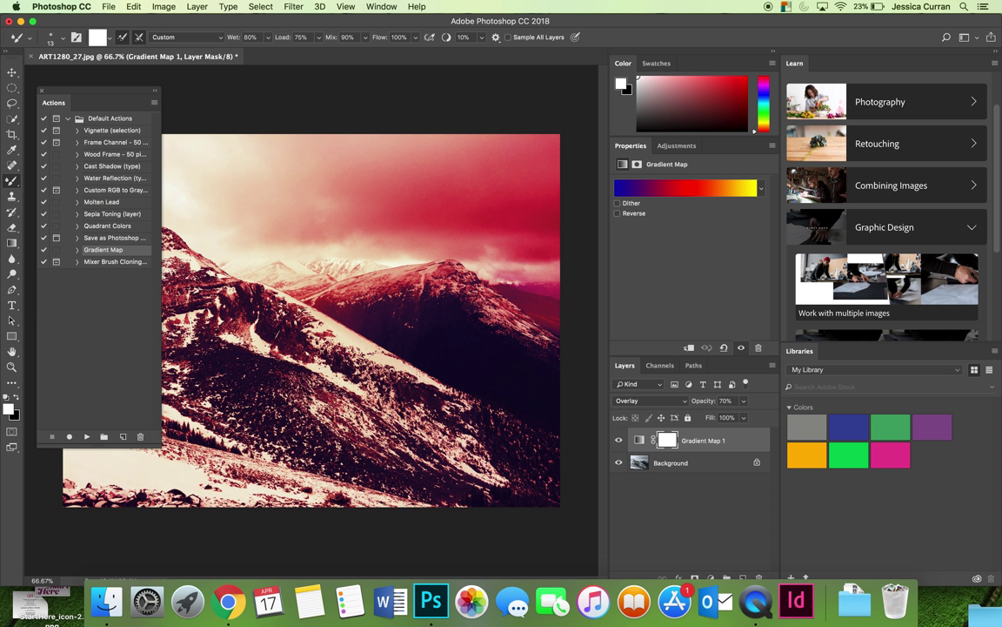
left_click(381, 6)
left_click(409, 216)
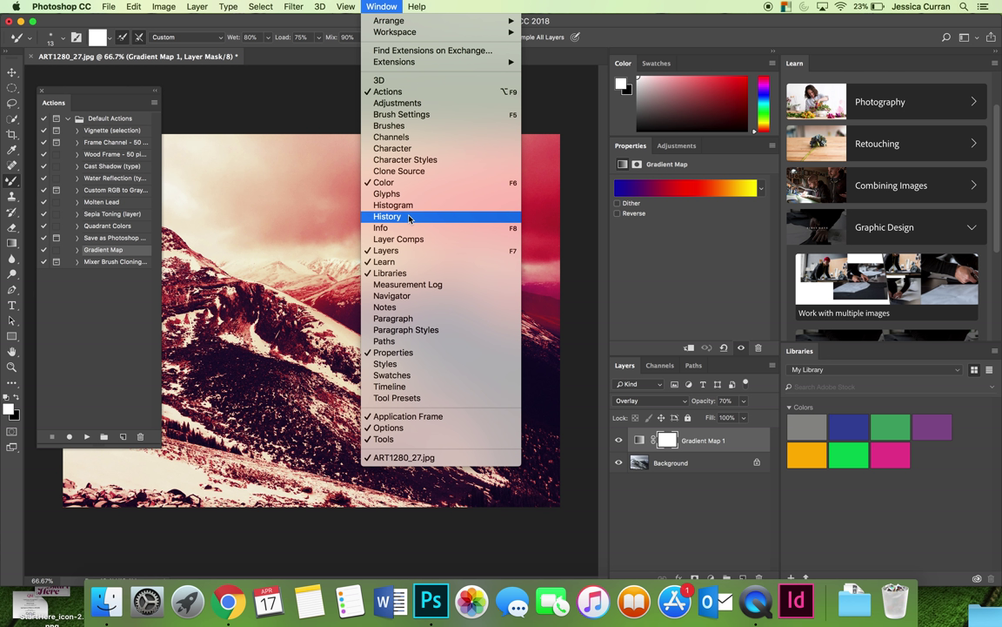
left_click(180, 217)
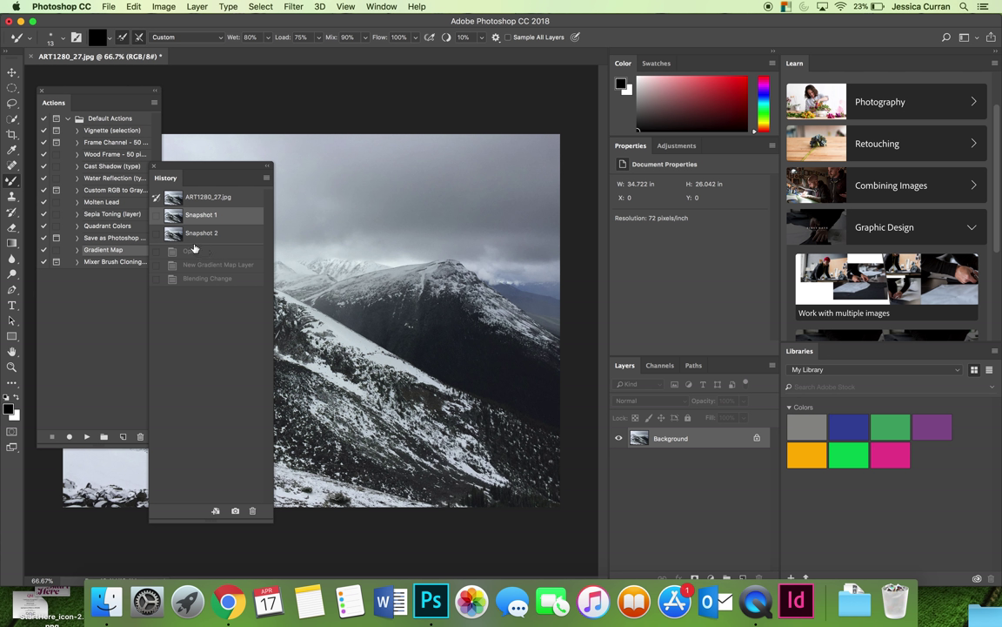
Step: Close History and play the Quadrant Colors action on the photo
left_click(154, 166)
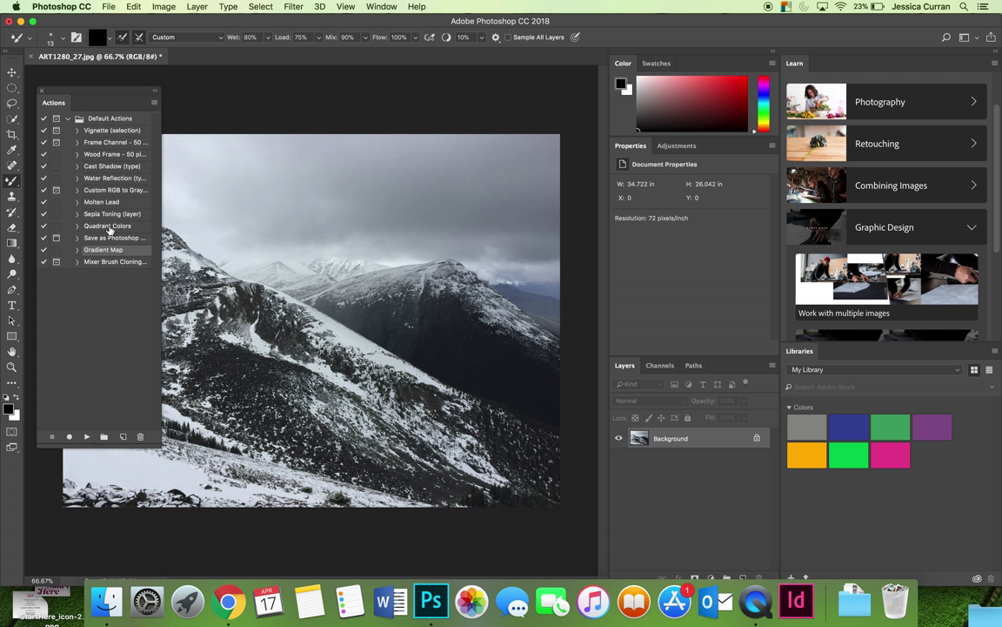
left_click(101, 227)
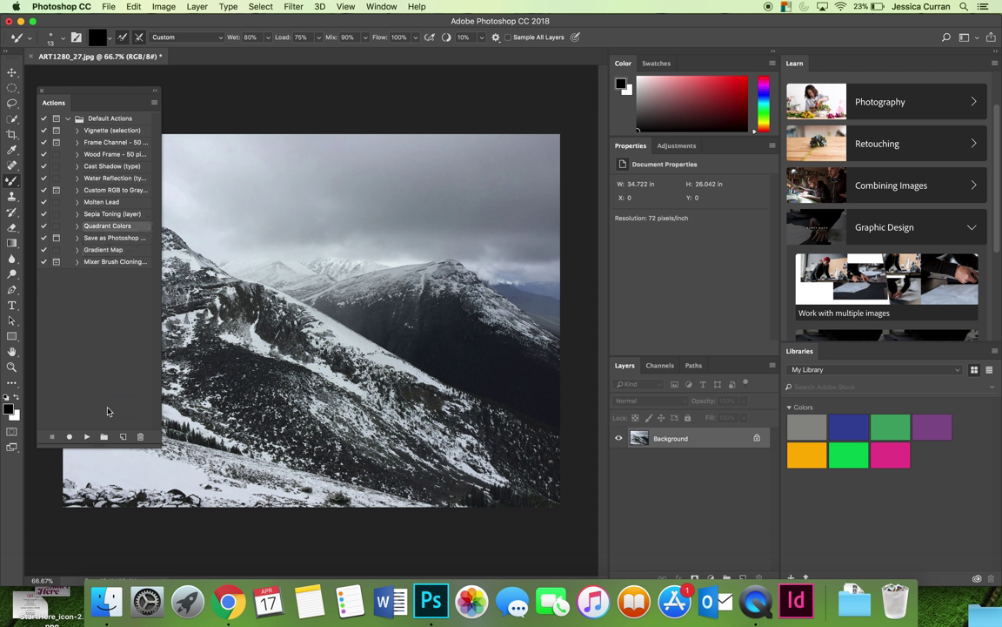
left_click(87, 437)
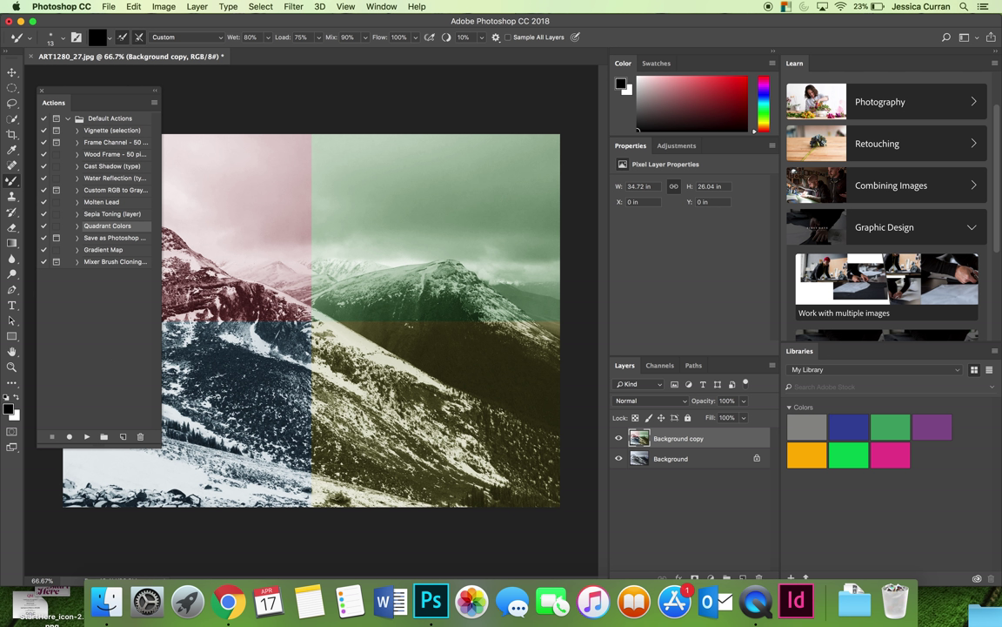
Step: Reopen History, revert the photo to Snapshot 1, and close History again
left_click(381, 6)
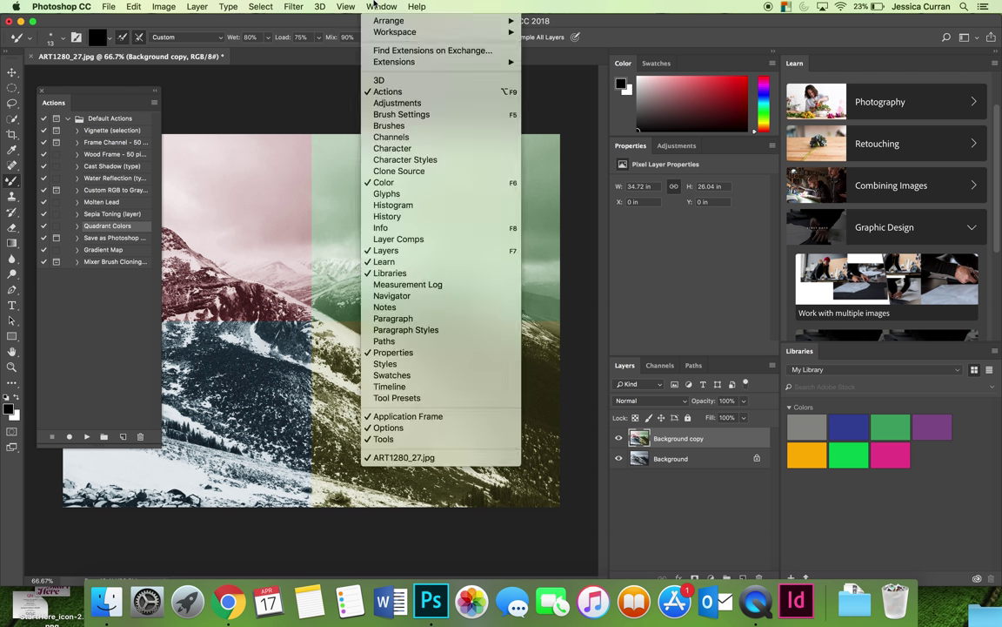
left_click(396, 218)
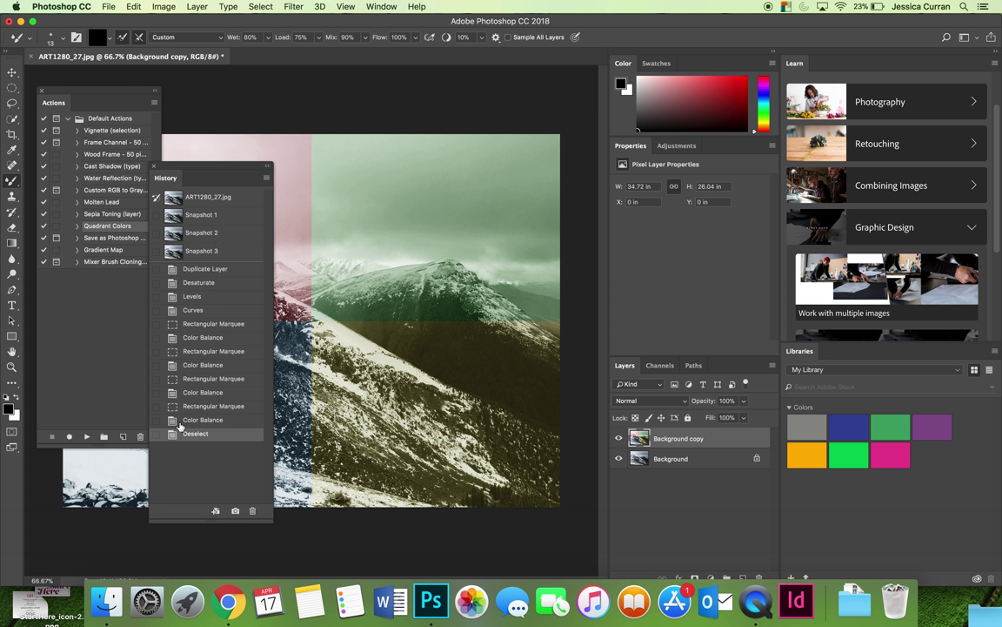
left_click(195, 214)
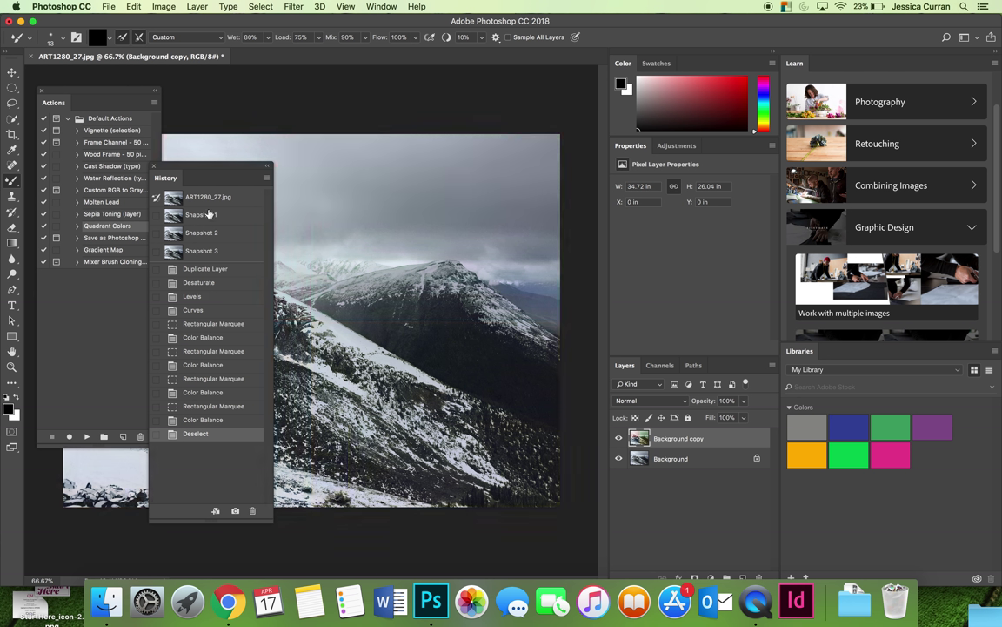
left_click(154, 166)
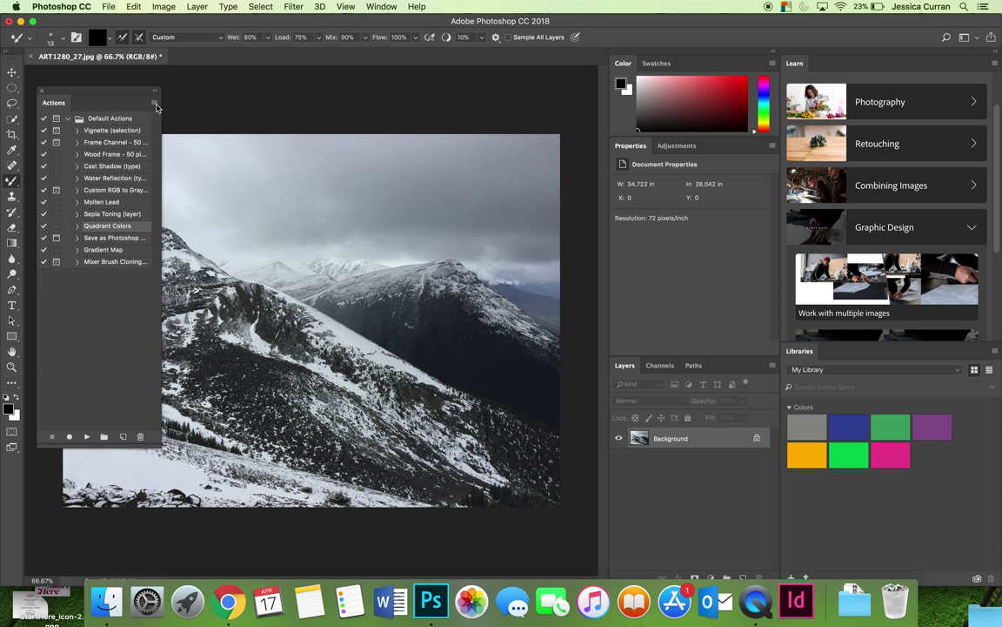
Step: Load the Production set and browse Letter Canvas 150, Tabloid Canvas 150 and the custom gray actions
left_click(154, 102)
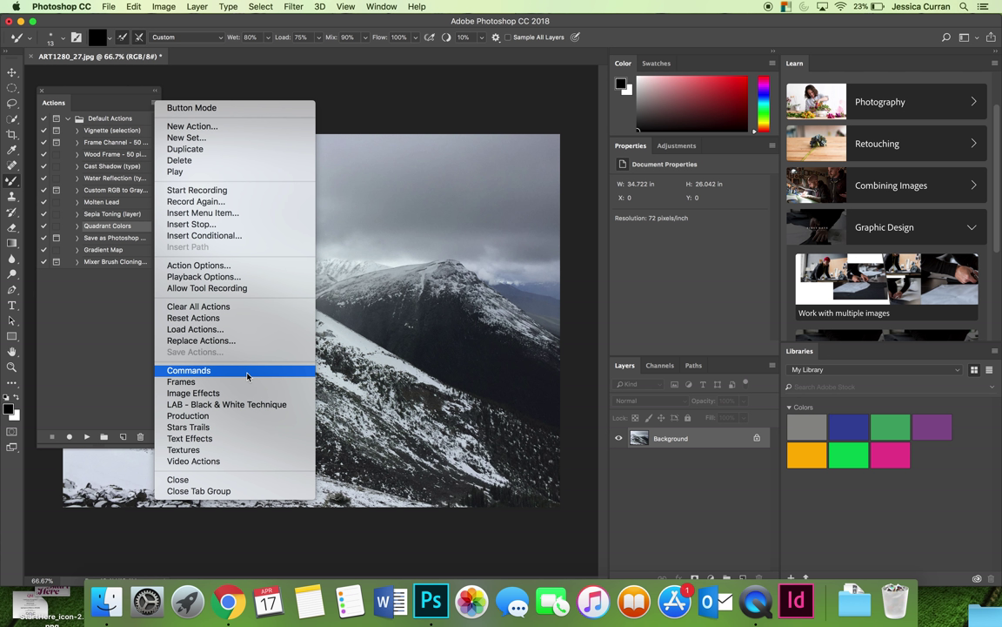
left_click(244, 415)
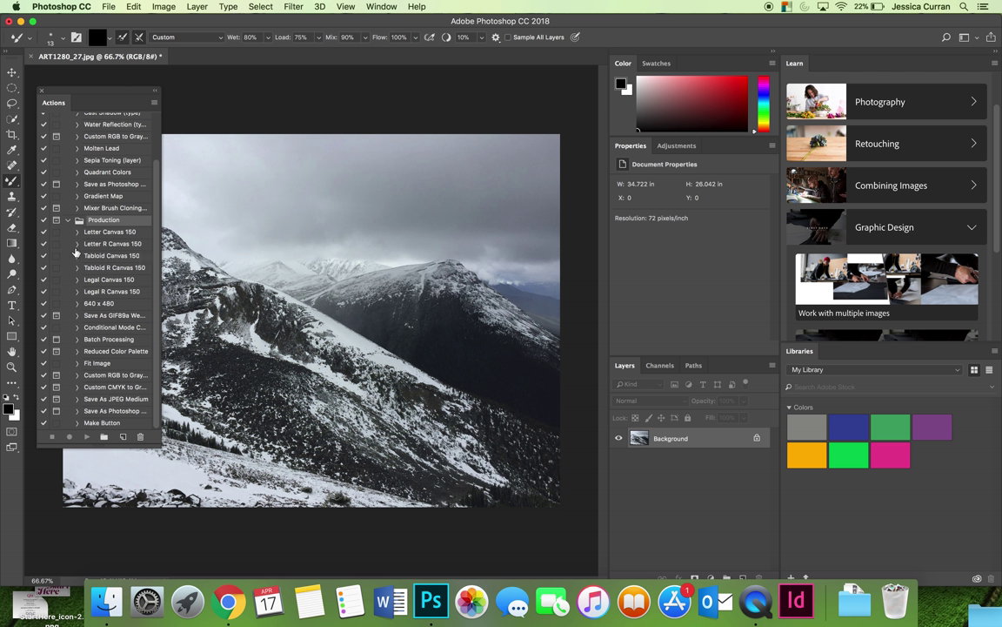
left_click(111, 231)
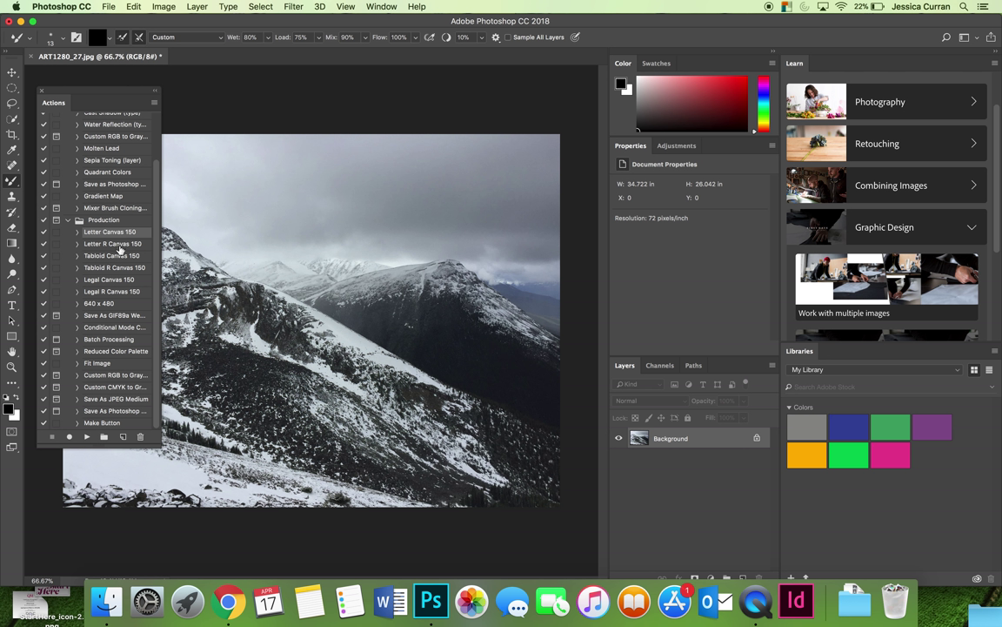
key("Down")
key("Down")
key("Down")
key("Down")
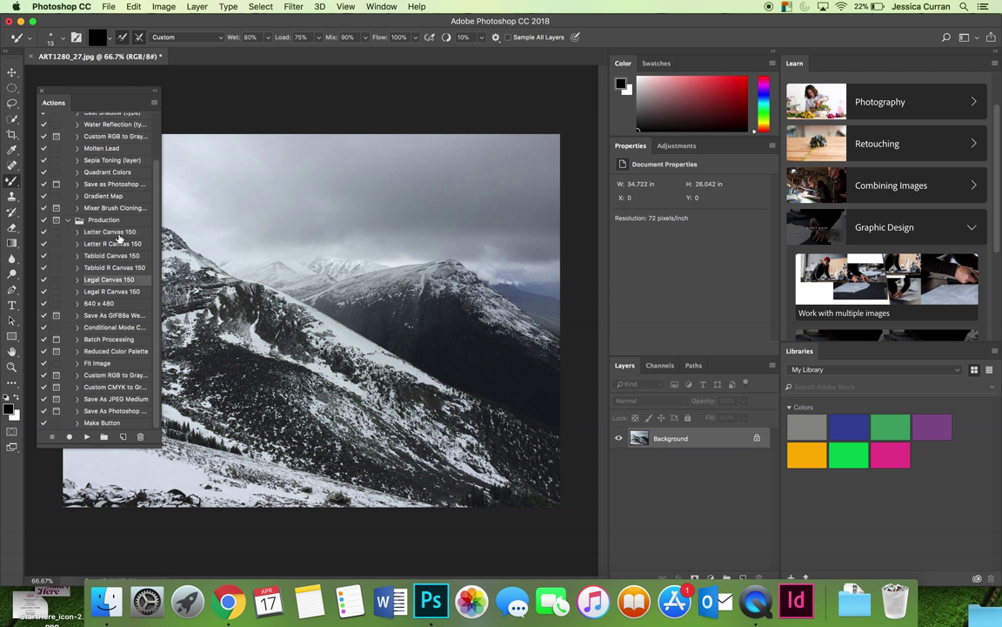
left_click(111, 256)
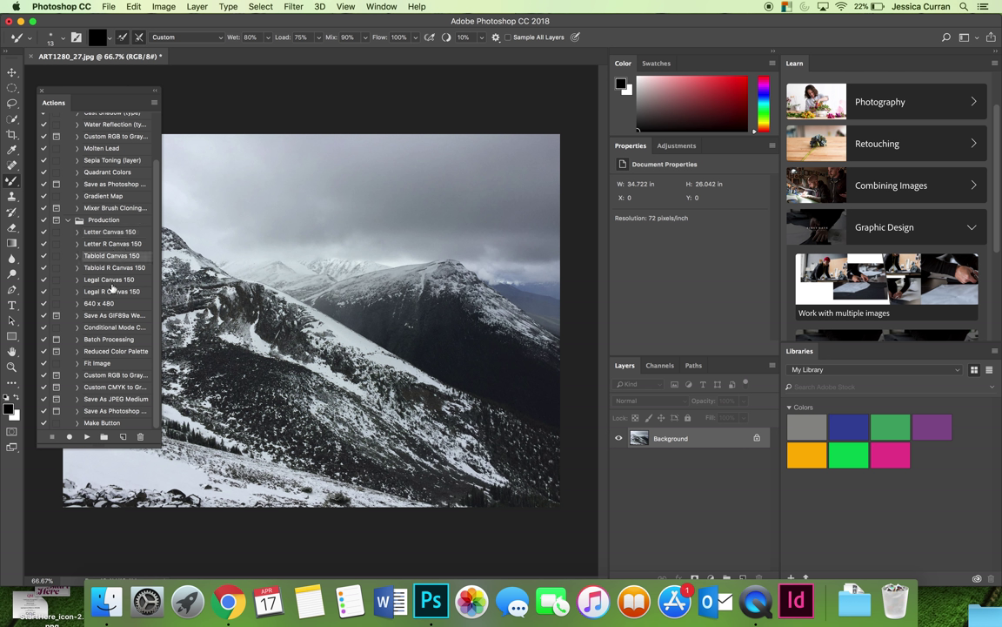
left_click(105, 376)
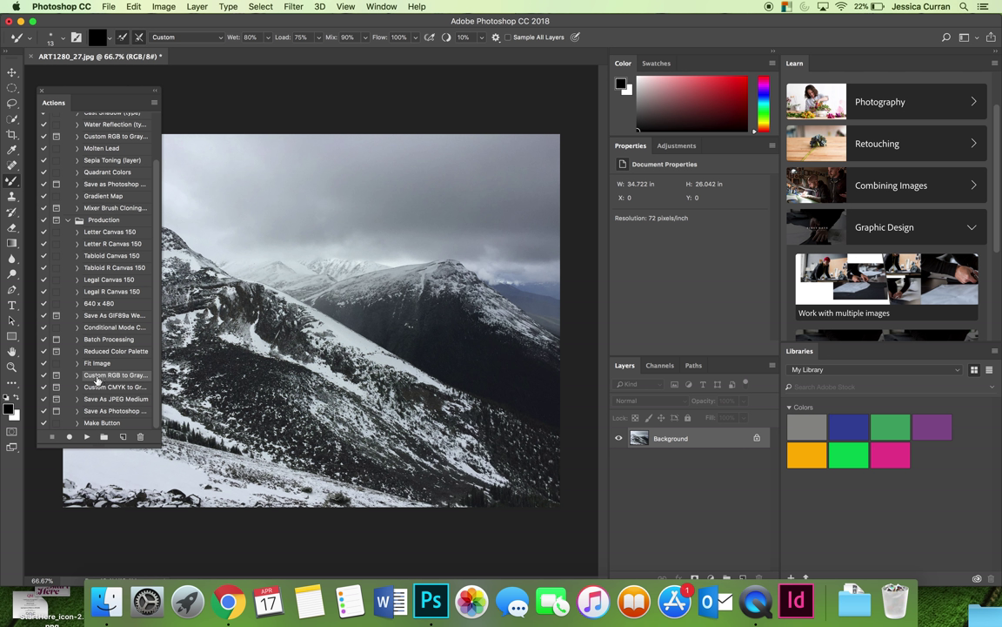
left_click(93, 388)
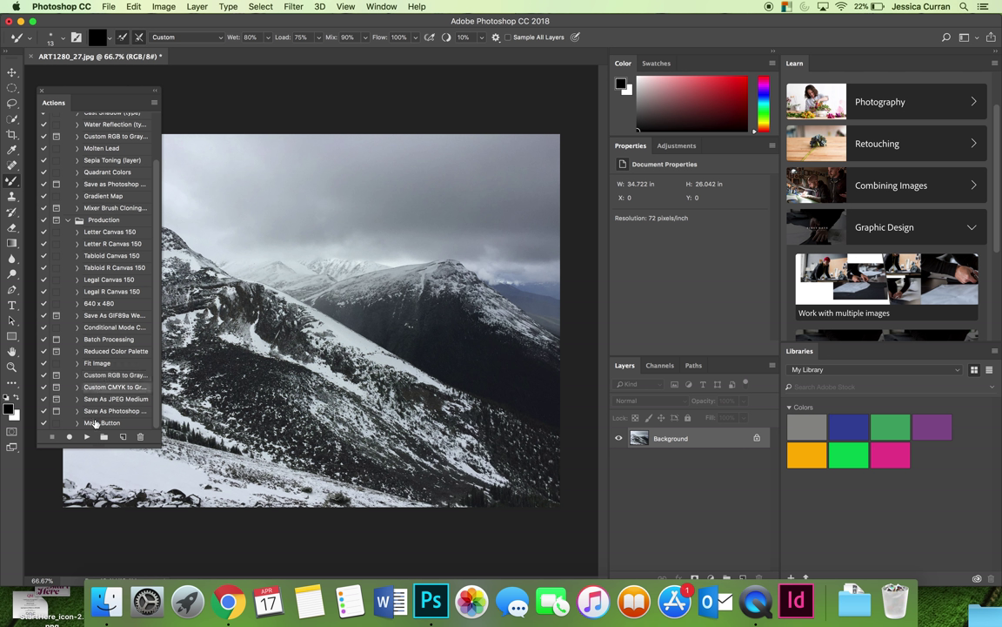
Step: Collapse the Production and Default Actions sets and reopen the Actions panel menu
left_click(68, 220)
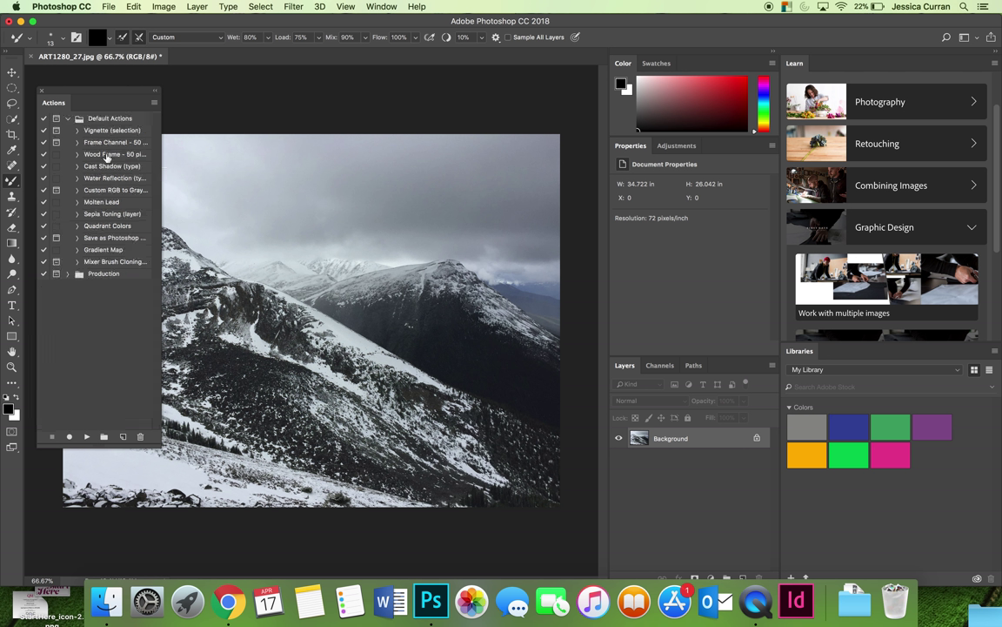
left_click(67, 118)
left_click(154, 102)
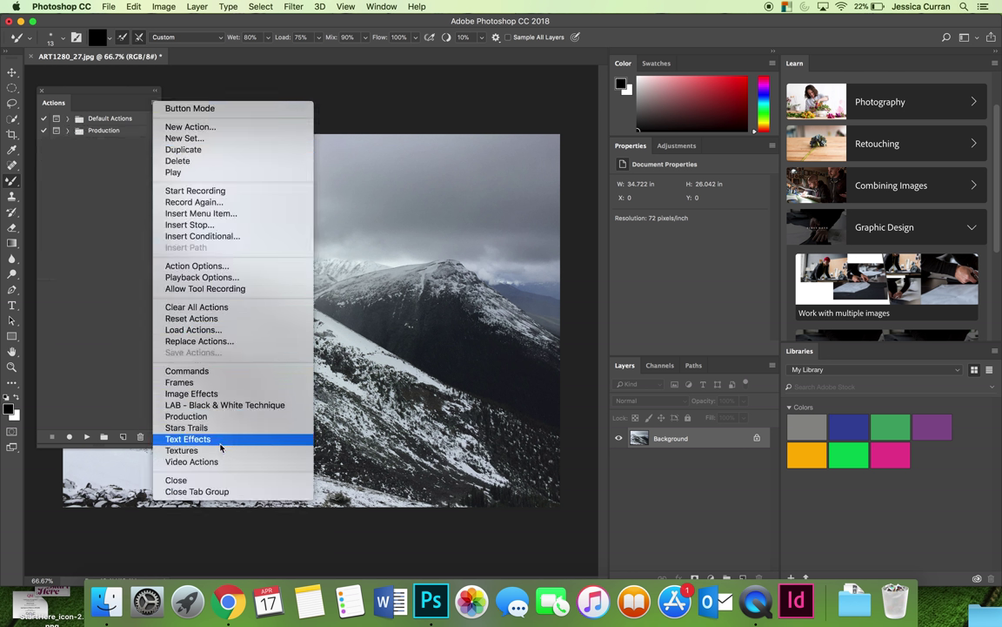
Step: Load Image Effects, try the Lizard Skin effect, then revert the photo to Snapshot 1
left_click(206, 393)
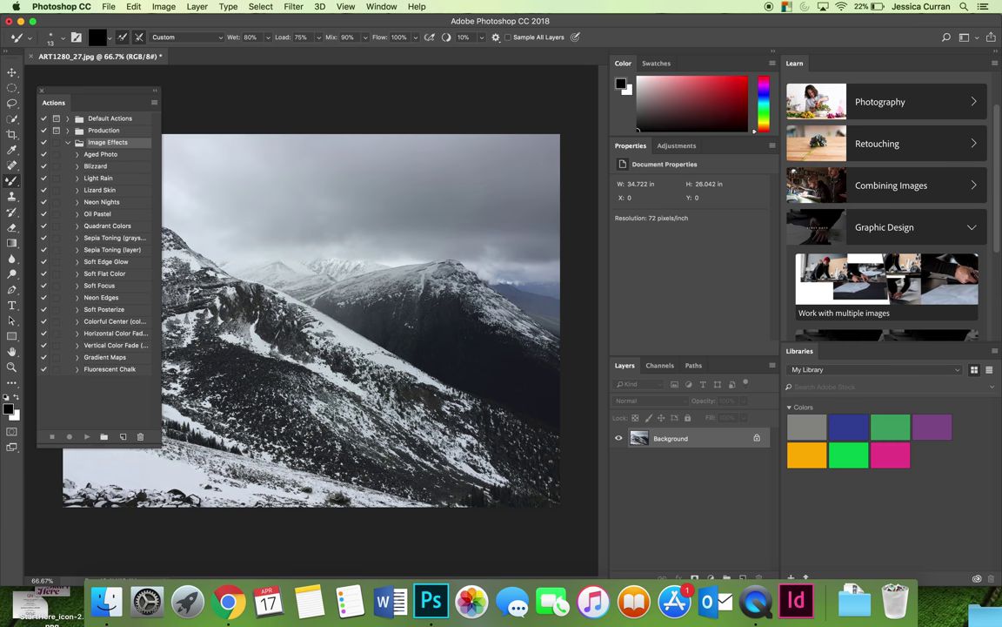
left_click(99, 191)
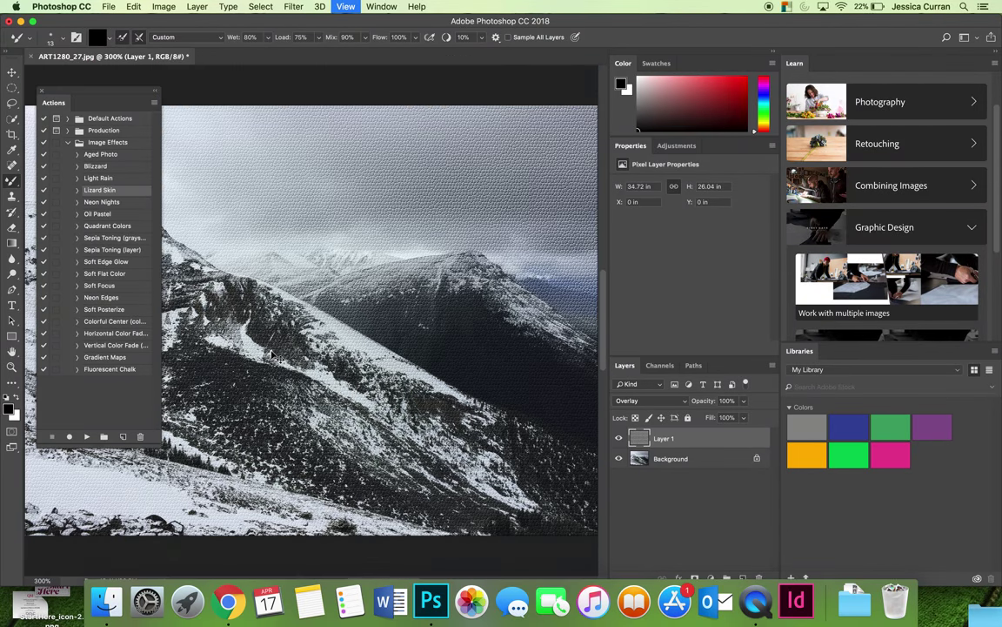
left_click(381, 6)
left_click(425, 215)
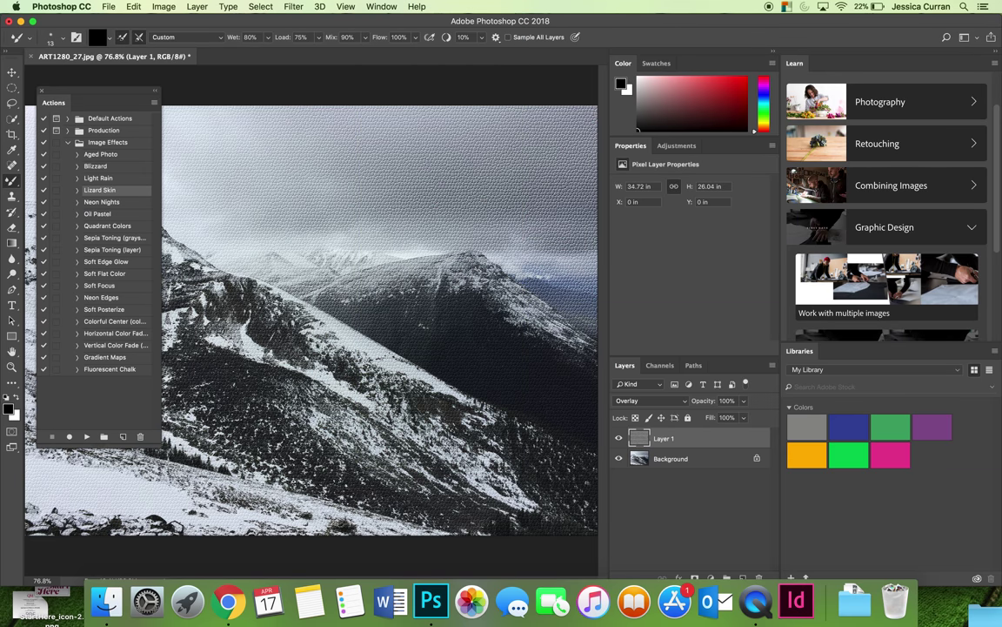
left_click(174, 214)
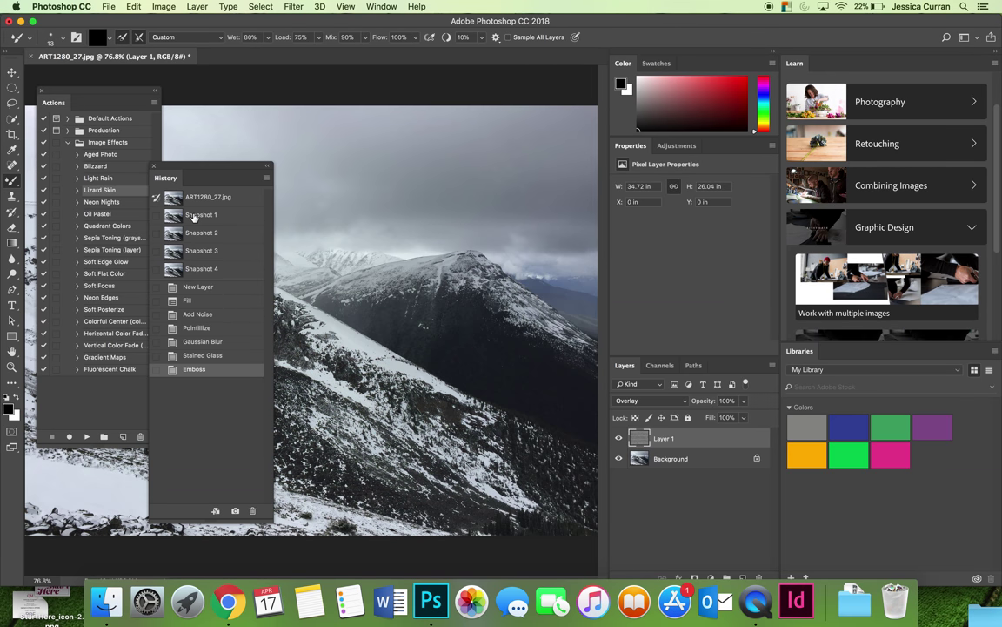
left_click(153, 165)
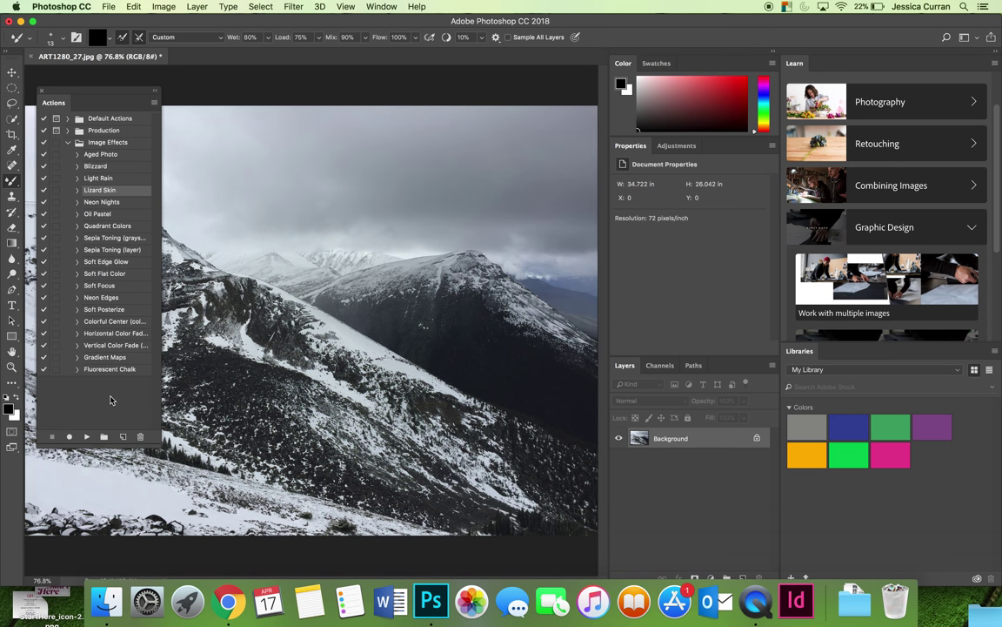
Step: Apply Soft Posterize to the photo and expand the Default Actions set
left_click(104, 309)
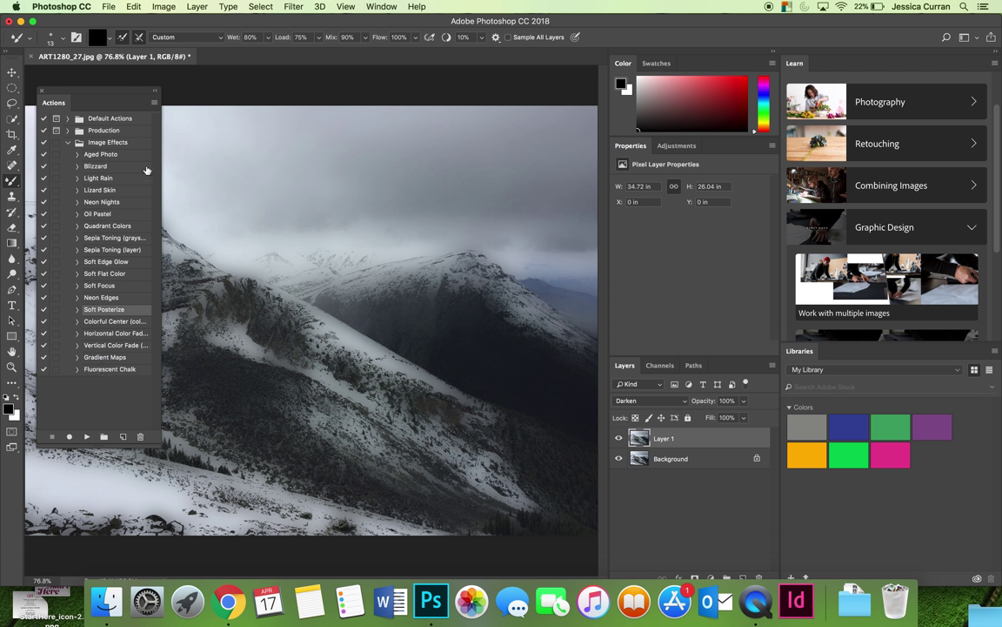
left_click(155, 102)
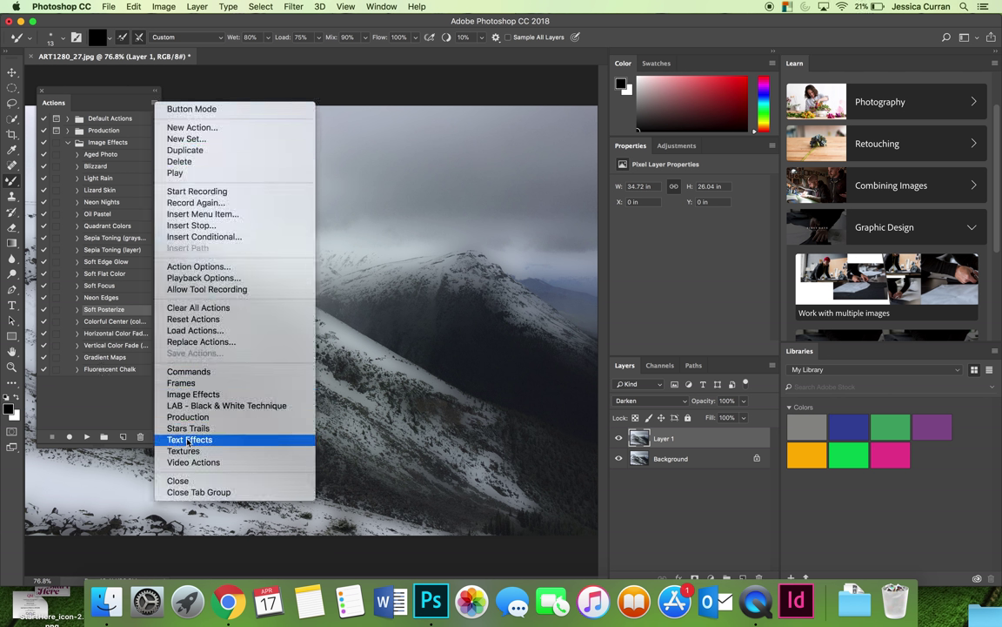
left_click(95, 402)
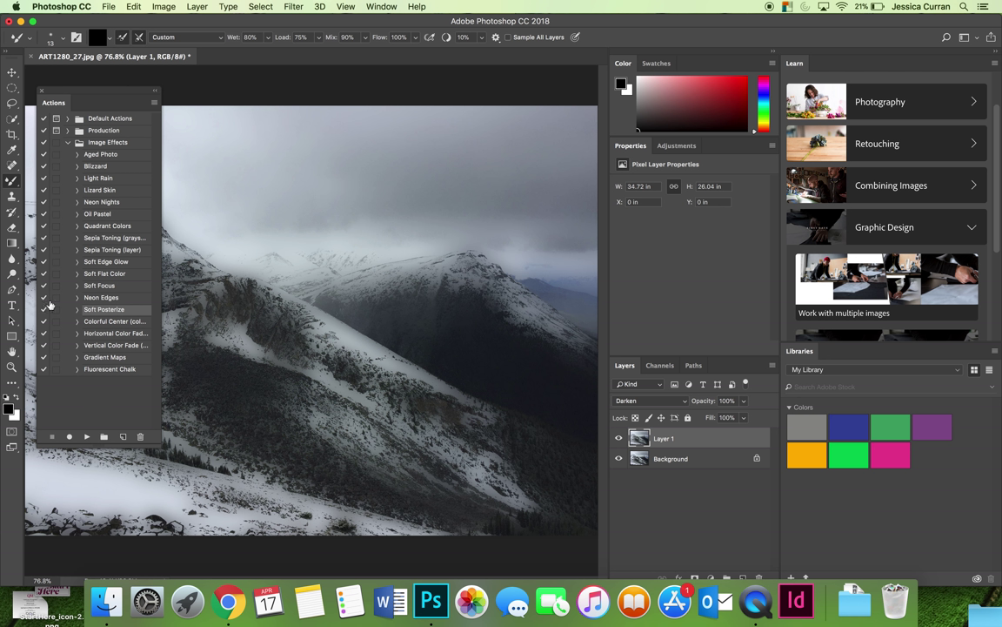
left_click(68, 119)
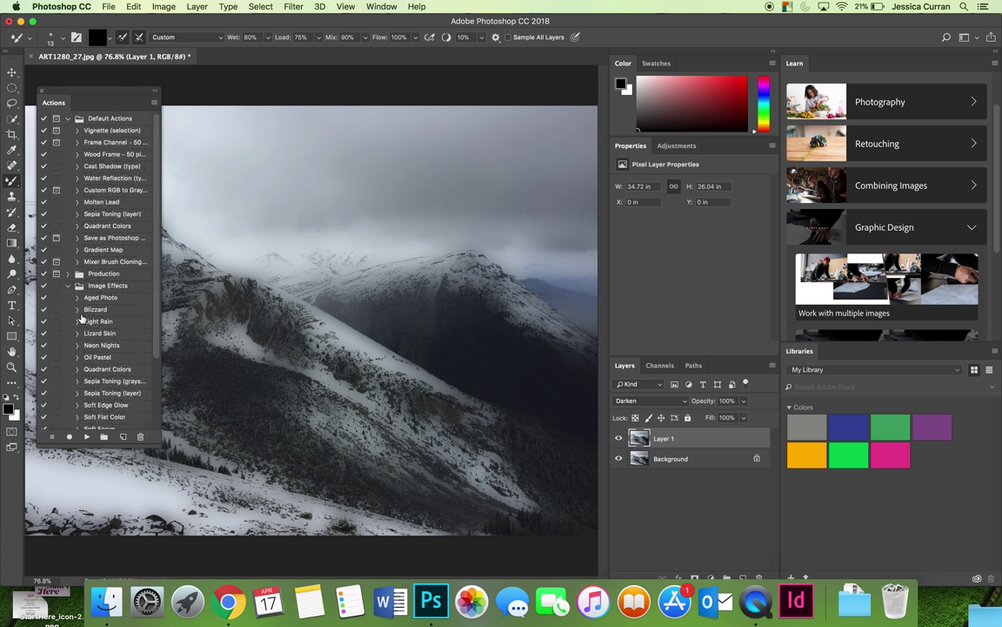
Step: Play the Wood Frame - 50 pixel action, continuing past the image size alert
left_click(94, 150)
left_click(86, 441)
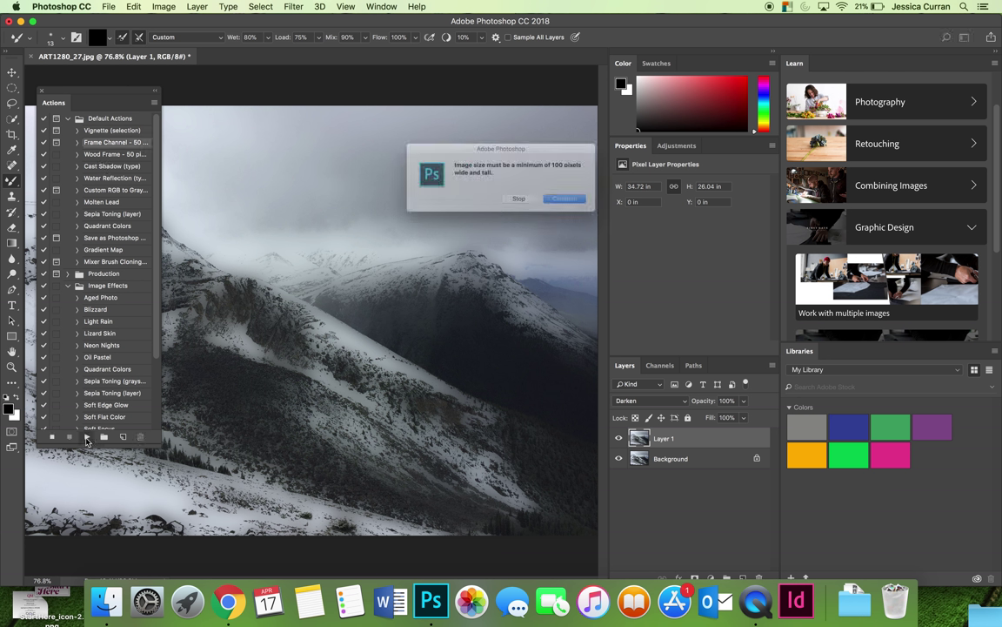
left_click(575, 211)
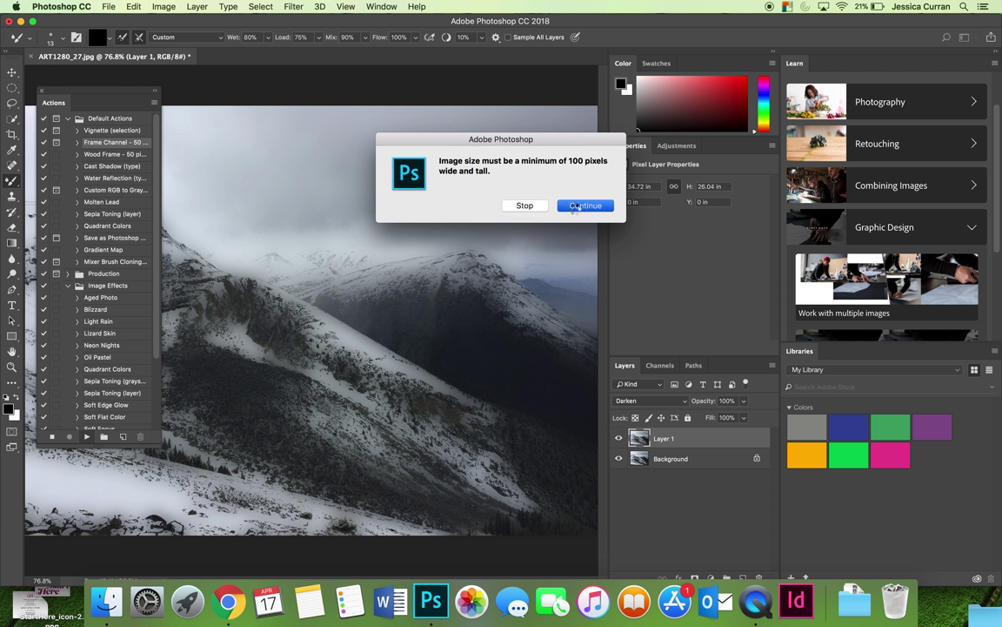